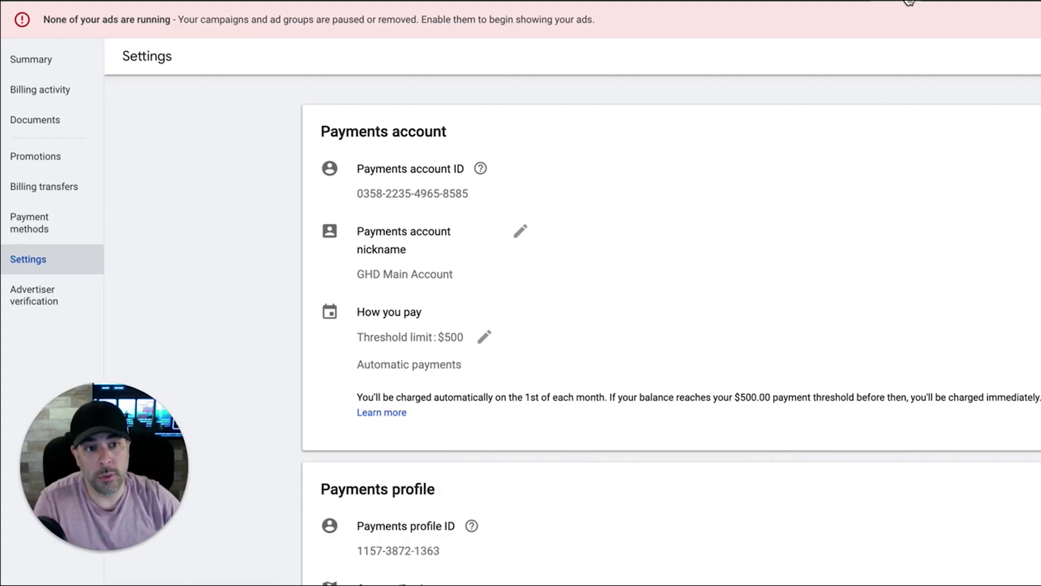
- Go to the billing settings page from the full account tools menu
click(909, 2)
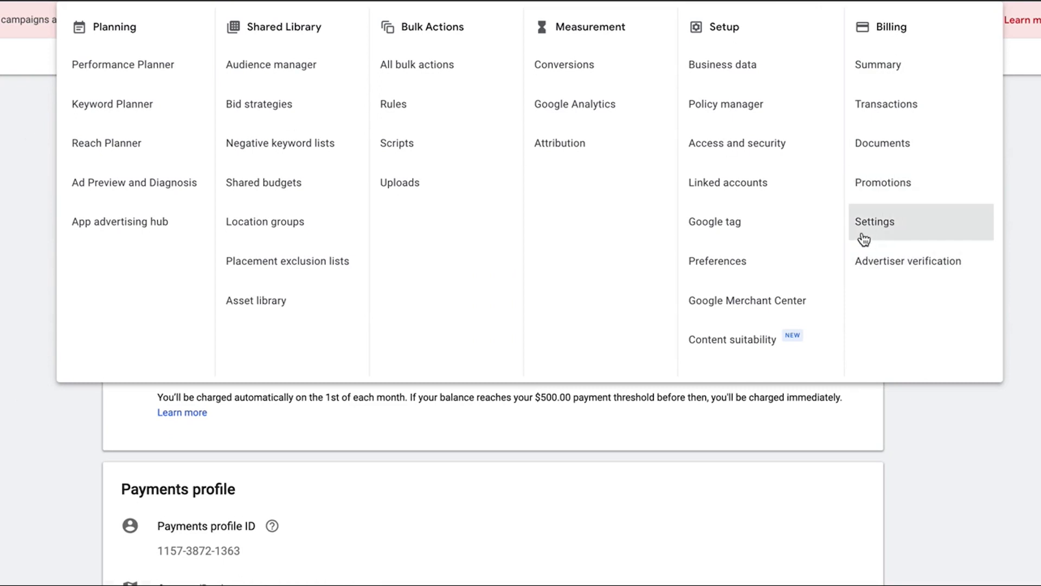
click(870, 223)
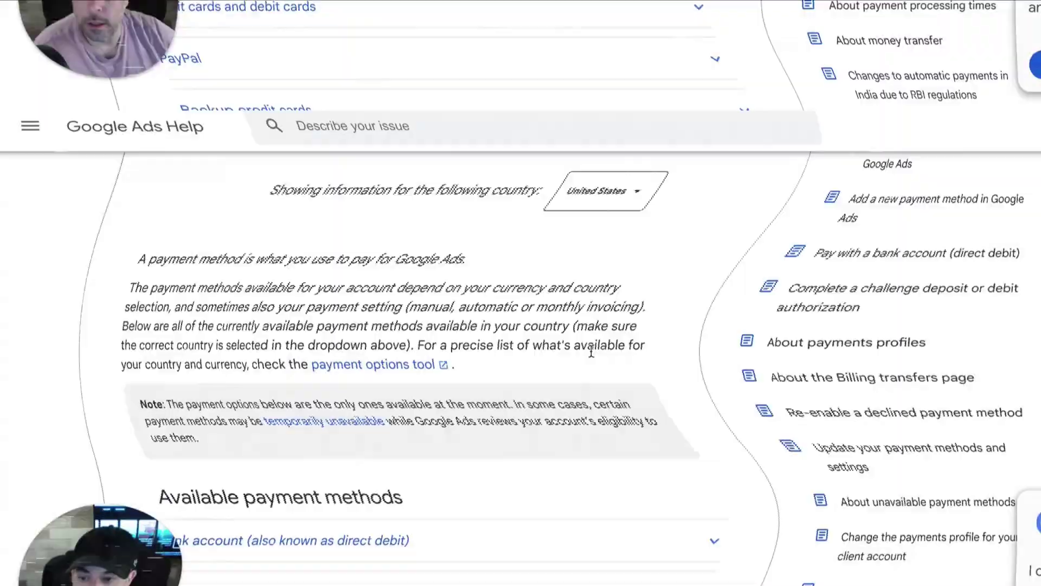
scroll(597, 240, down, 3)
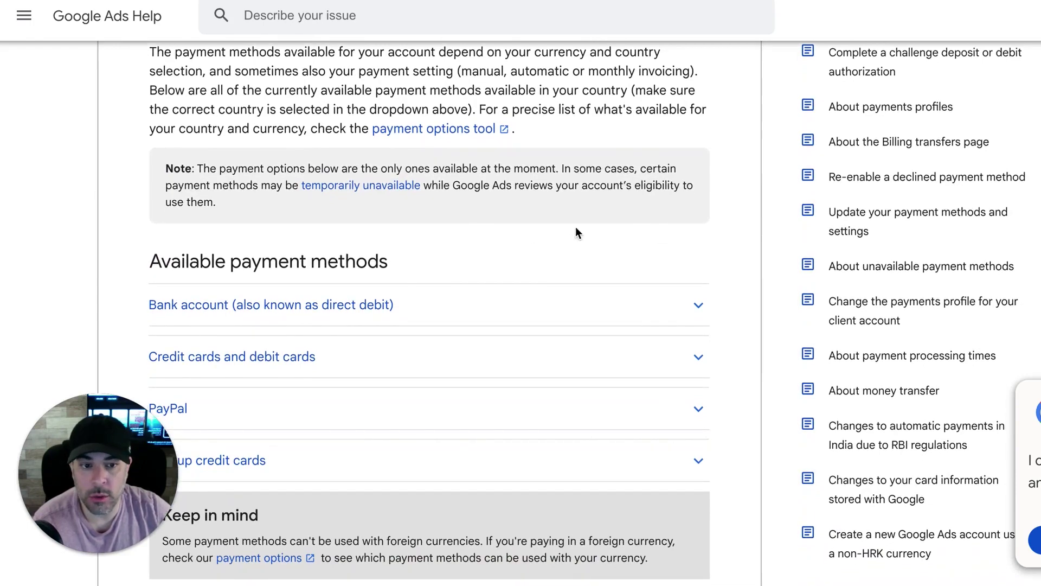
scroll(681, 232, down, 1)
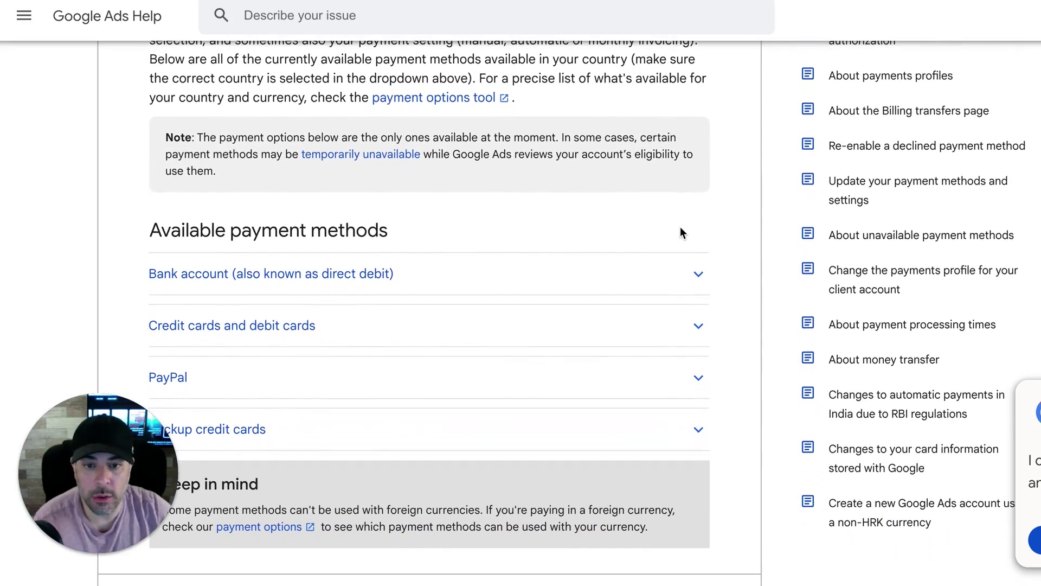
scroll(567, 213, down, 1)
scroll(567, 212, up, 12)
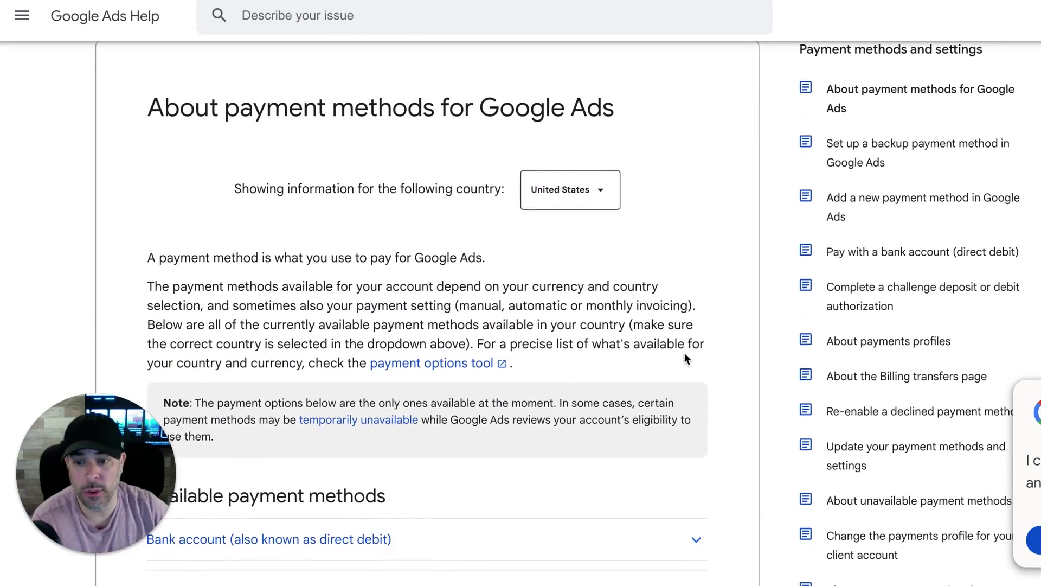
scroll(700, 336, down, 2)
scroll(665, 268, down, 6)
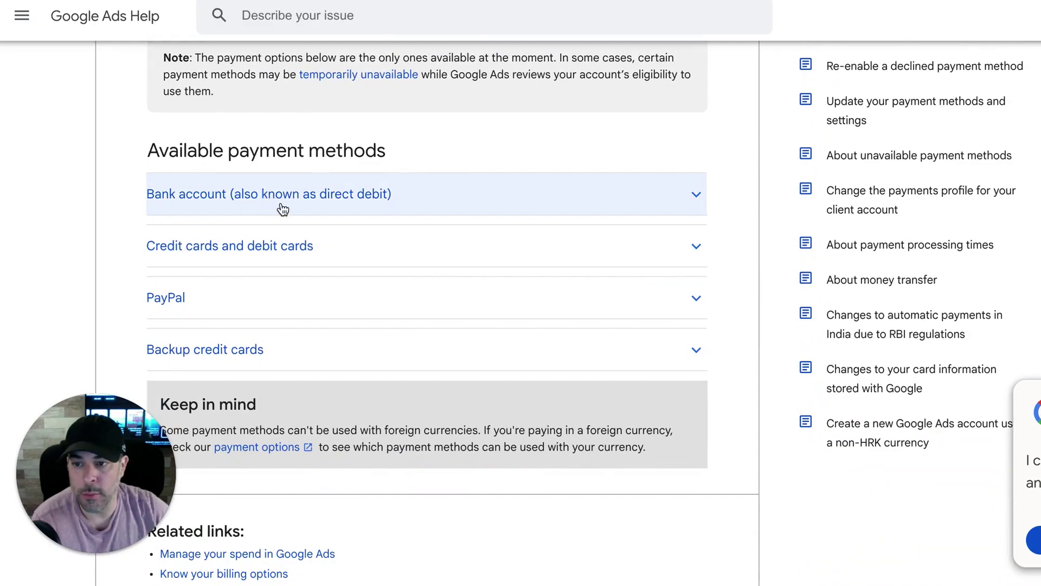
- Expand 'Bank account (also known as direct debit)' and read down through its details
click(697, 195)
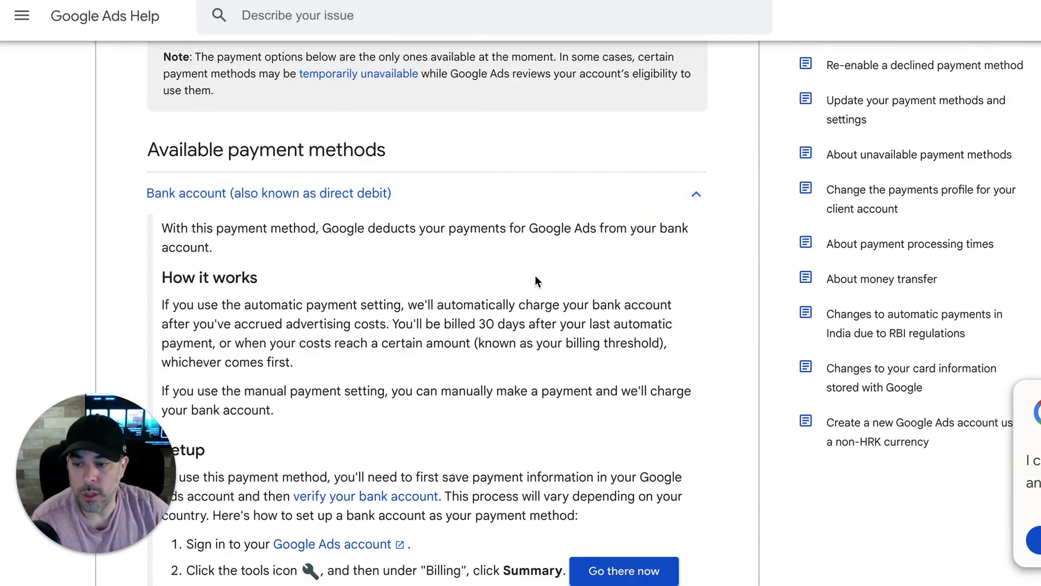
scroll(535, 279, down, 4)
scroll(536, 279, down, 1)
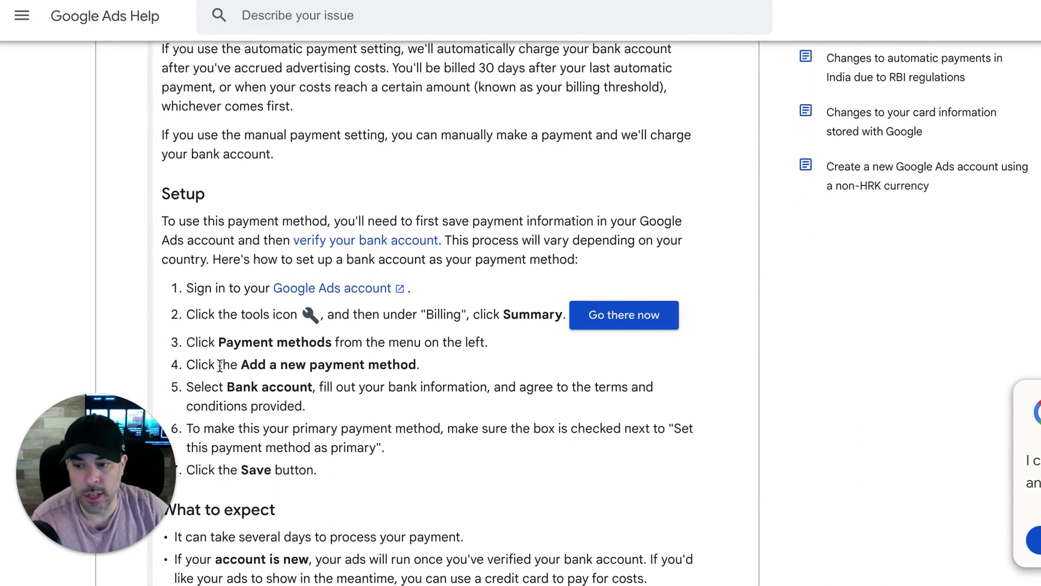
scroll(448, 315, down, 1)
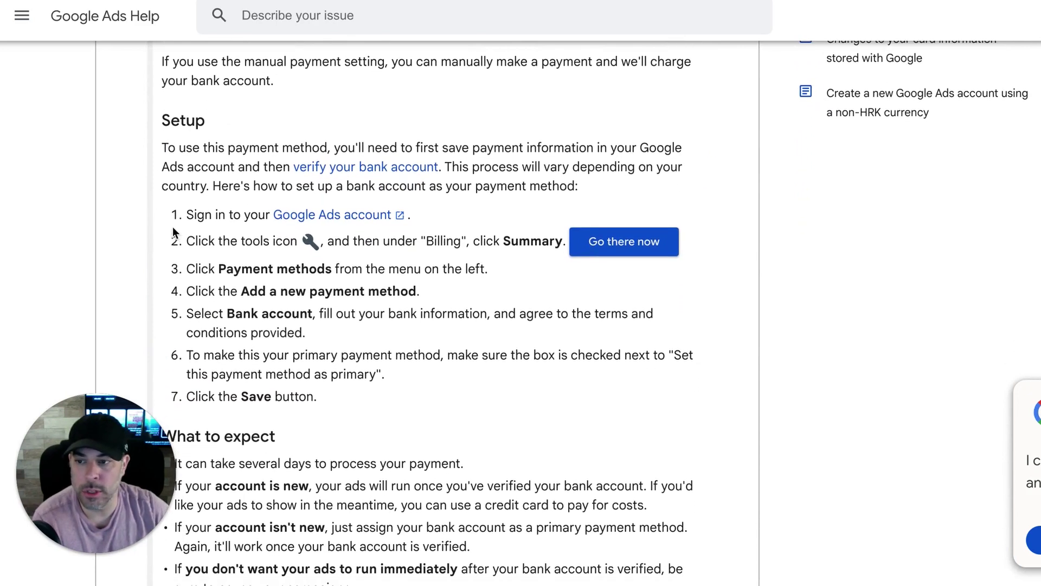
scroll(590, 352, down, 5)
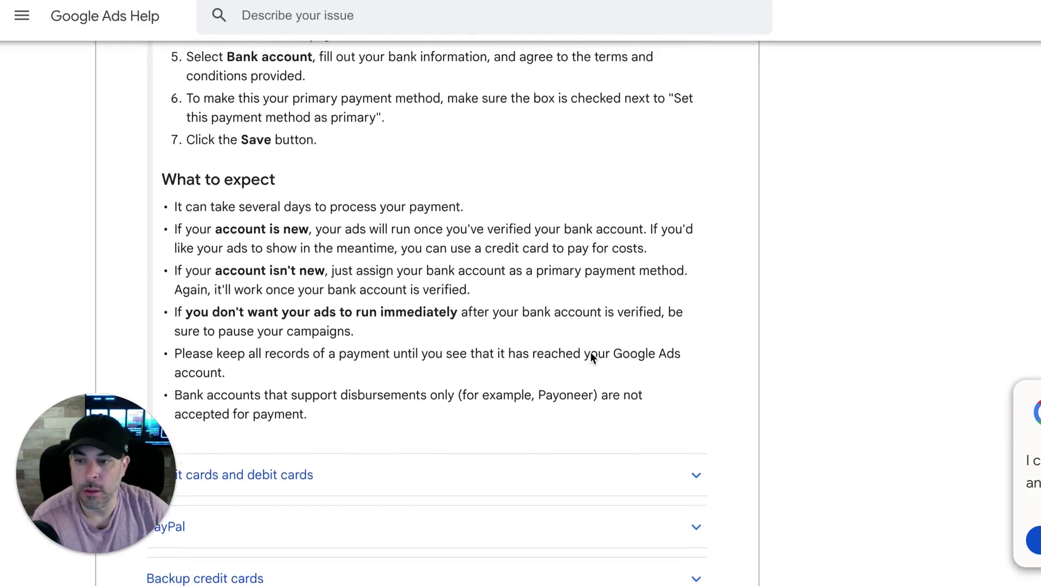
scroll(568, 244, down, 2)
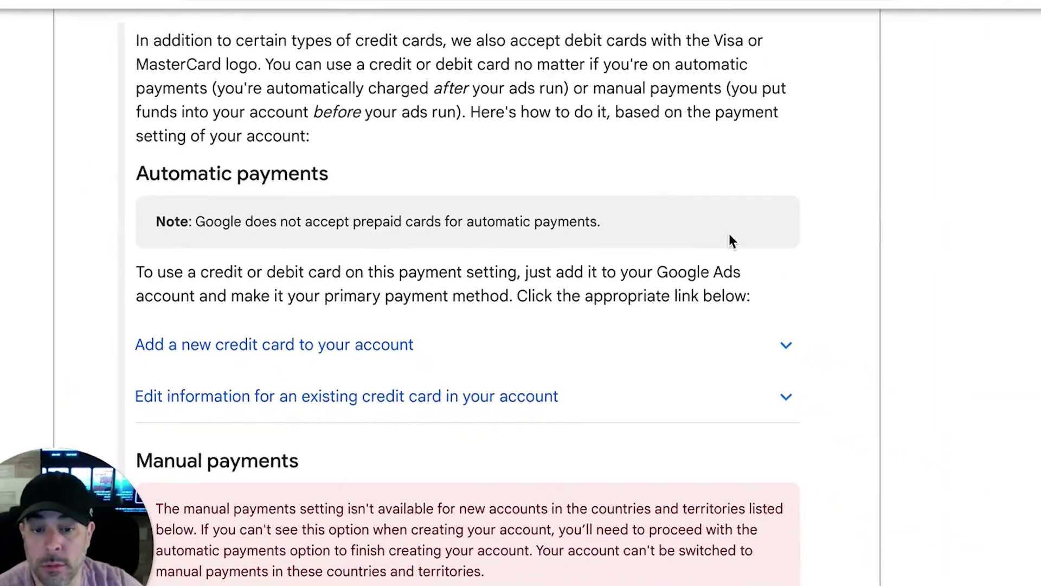
- Highlight the note that prepaid cards aren't accepted for automatic payments
triple_click(841, 258)
scroll(717, 215, down, 4)
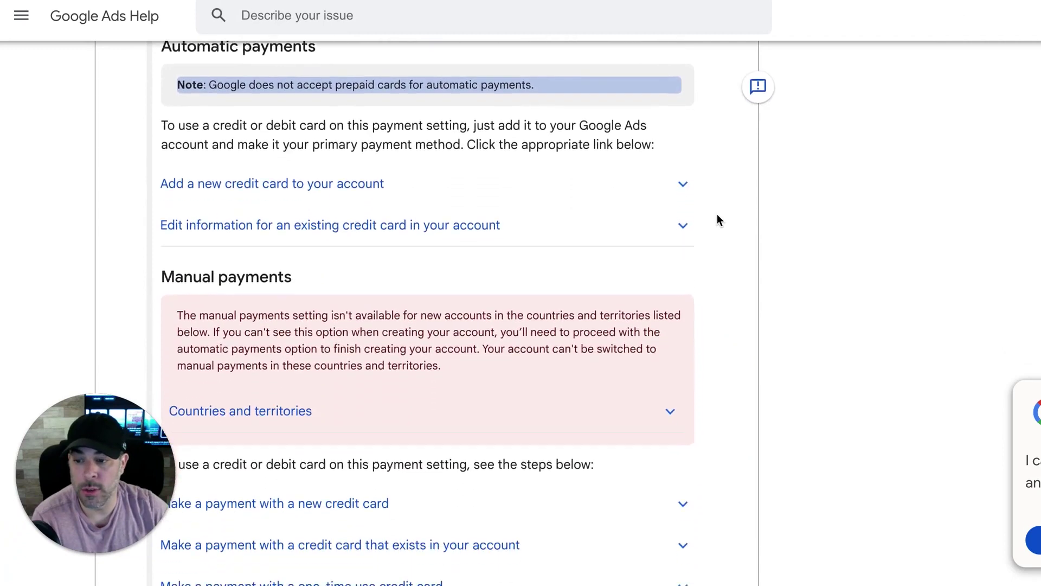
scroll(431, 181, up, 5)
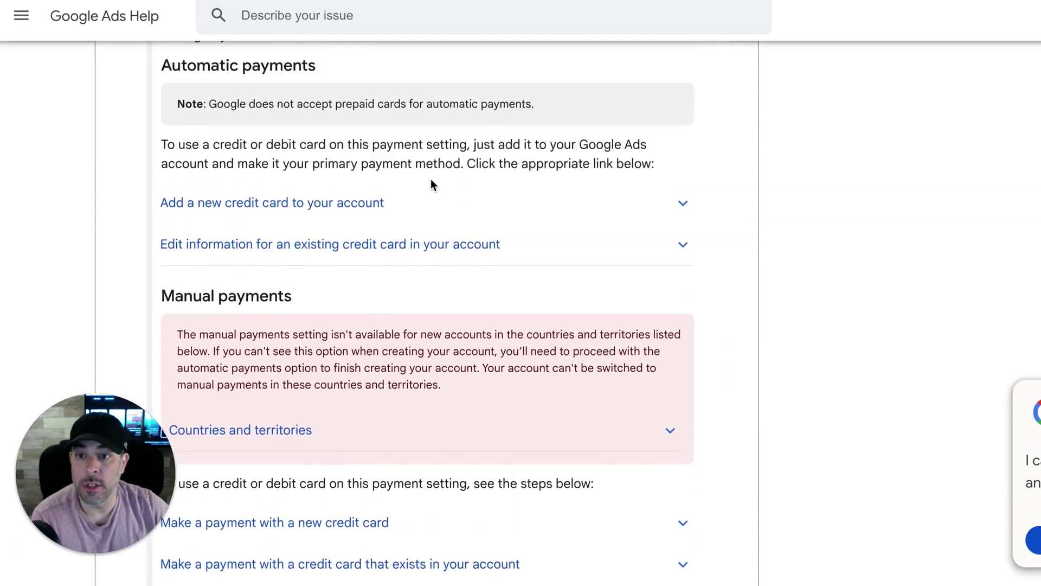
scroll(493, 237, down, 2)
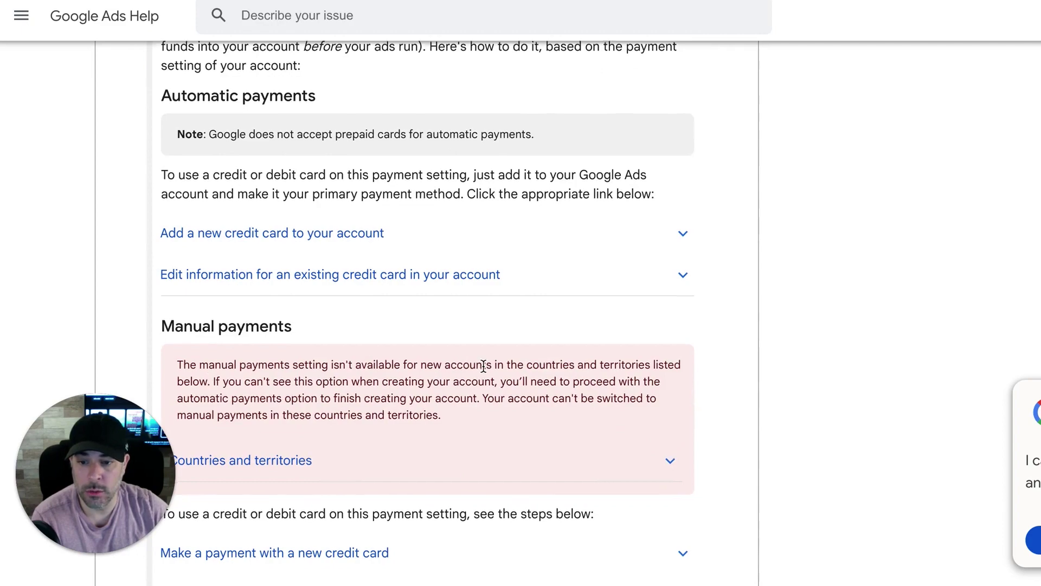
scroll(480, 365, down, 2)
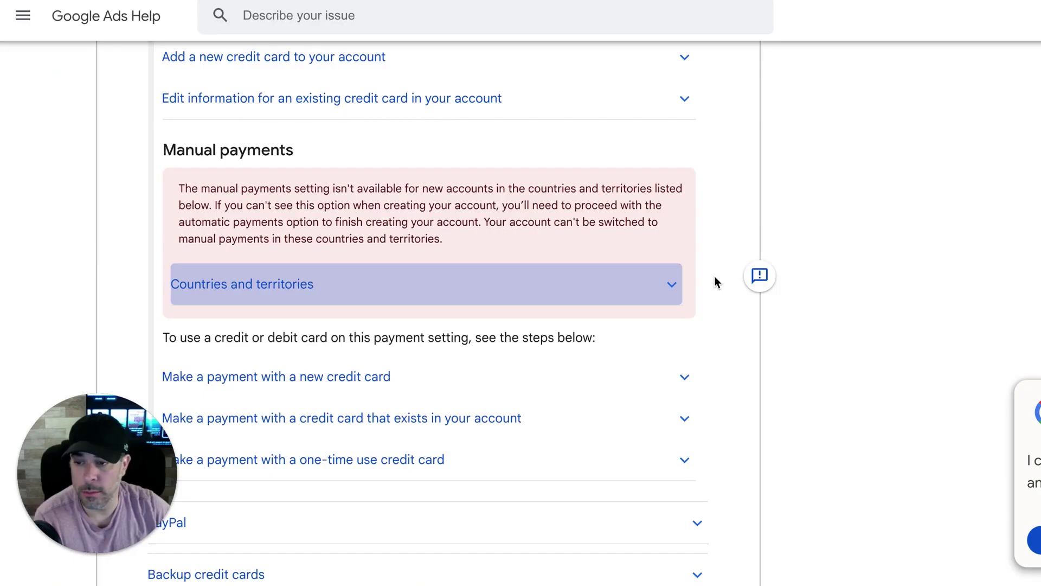
scroll(700, 268, down, 1)
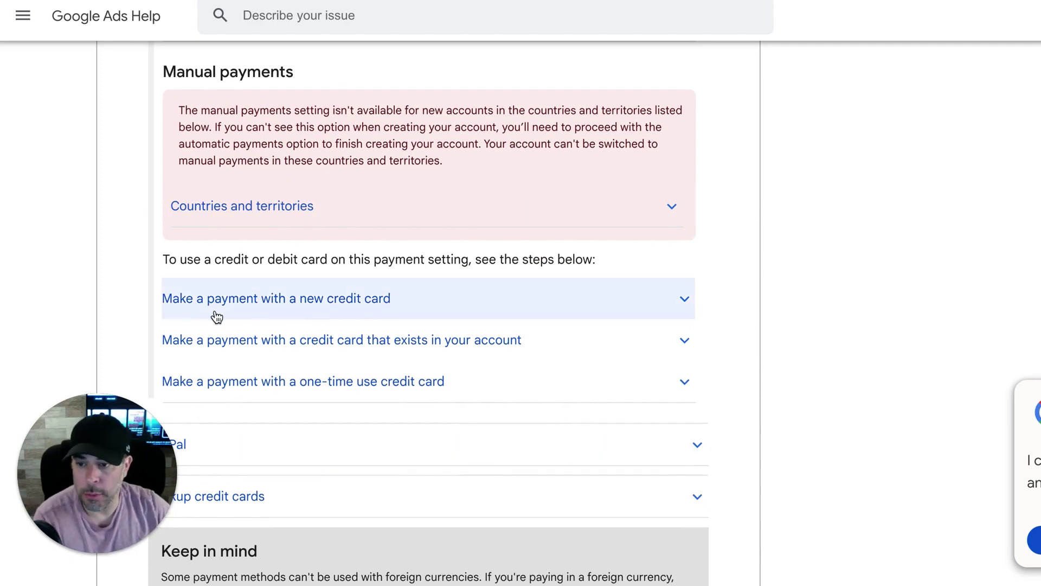
scroll(424, 294, down, 3)
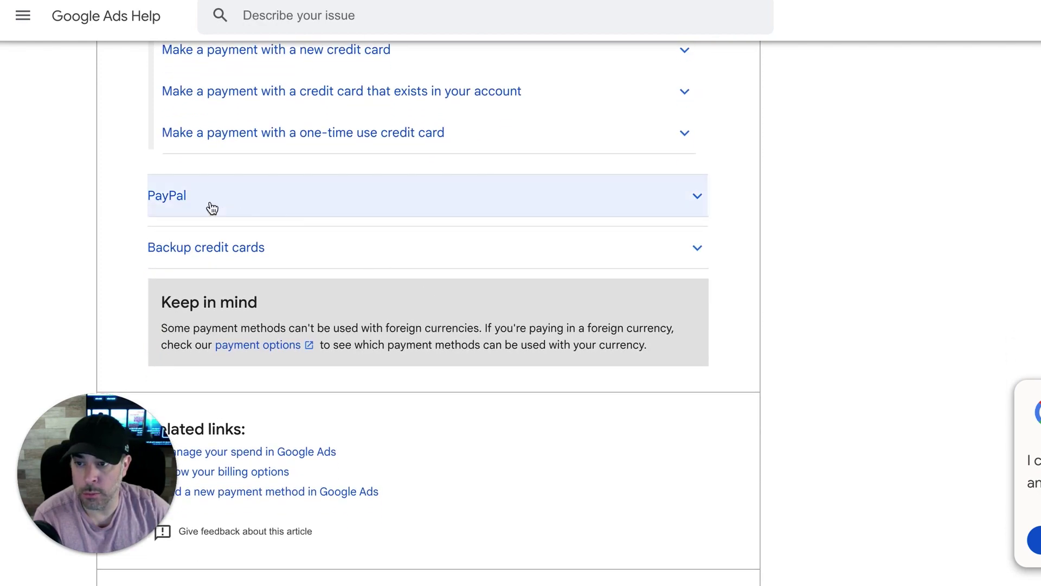
- Expand the PayPal section and read through its requirements and payment steps
click(696, 201)
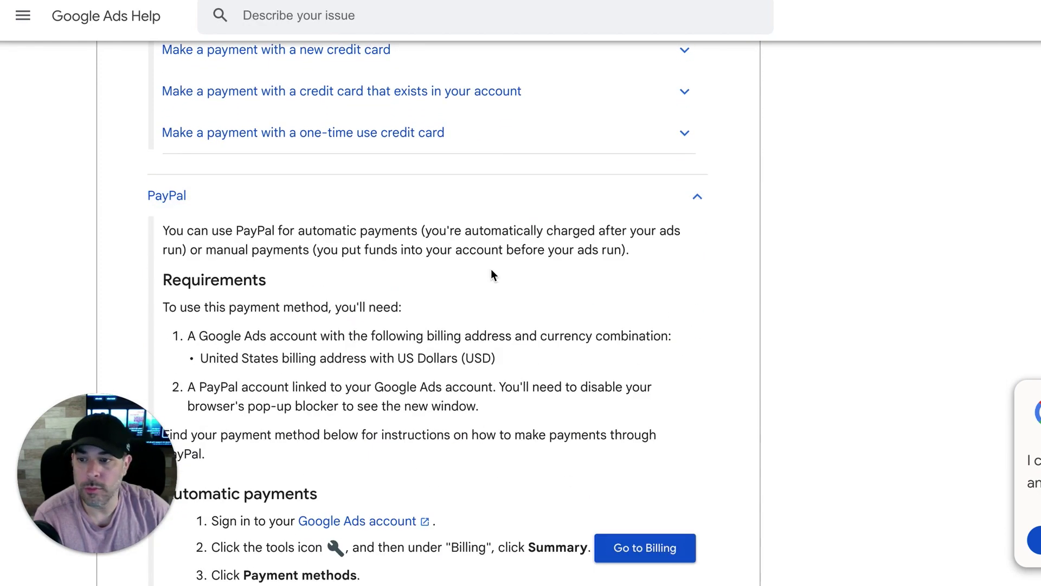
scroll(491, 274, down, 3)
scroll(491, 274, down, 6)
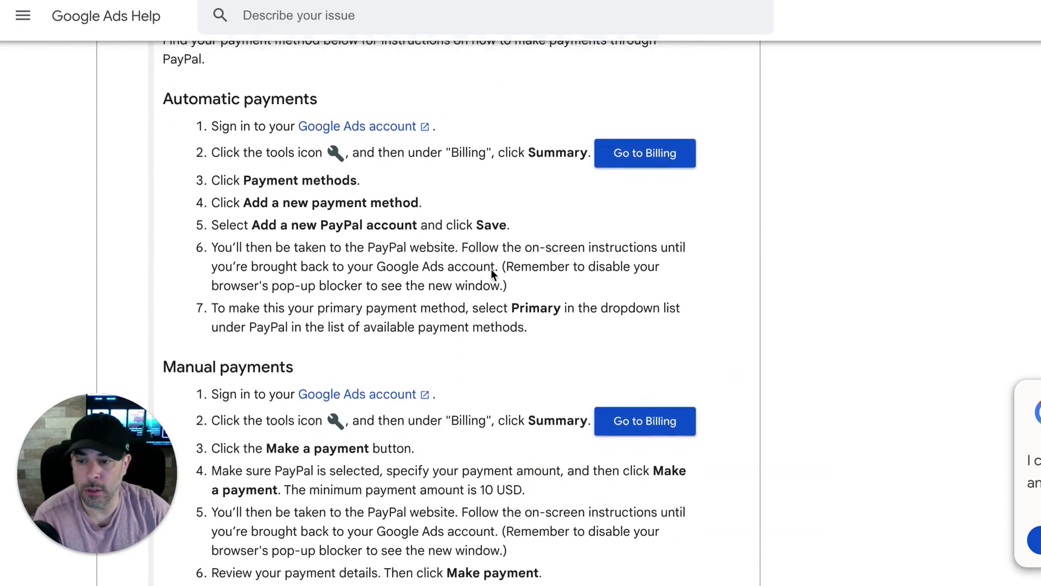
scroll(491, 269, down, 13)
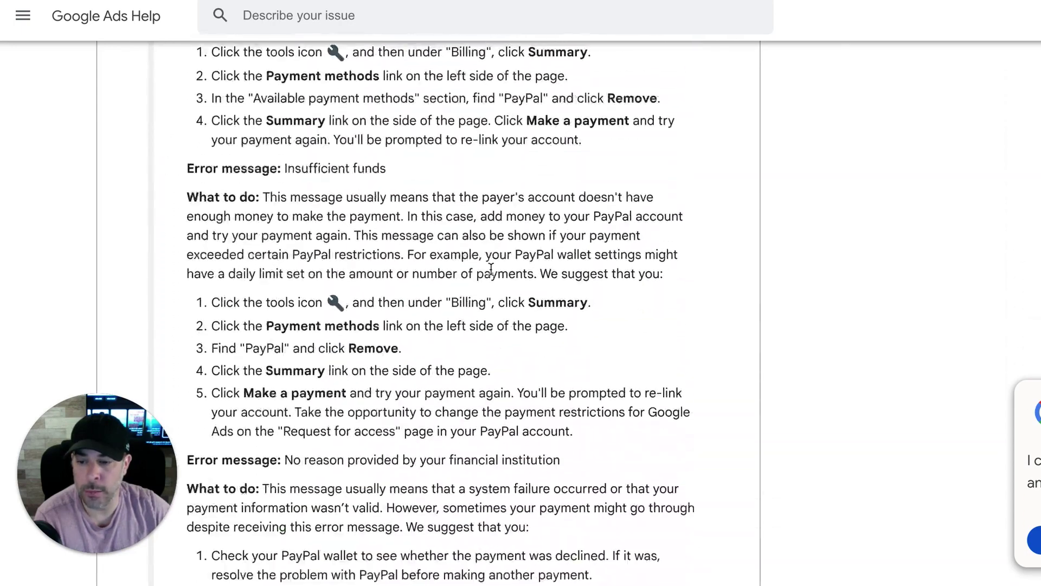
scroll(491, 270, down, 4)
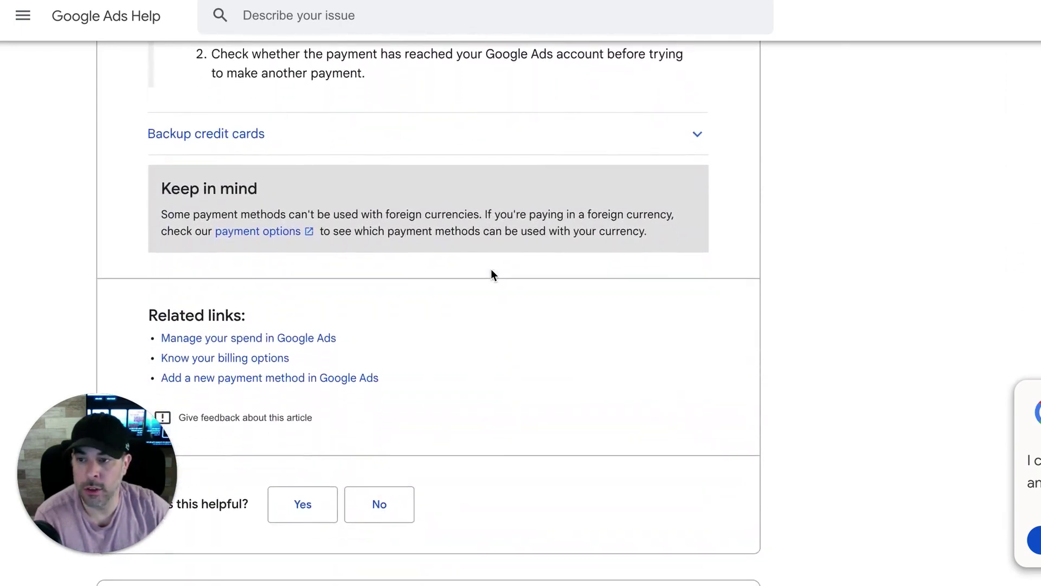
- Expand 'Backup credit cards' to show its setup steps, then continue down toward Related links
click(700, 135)
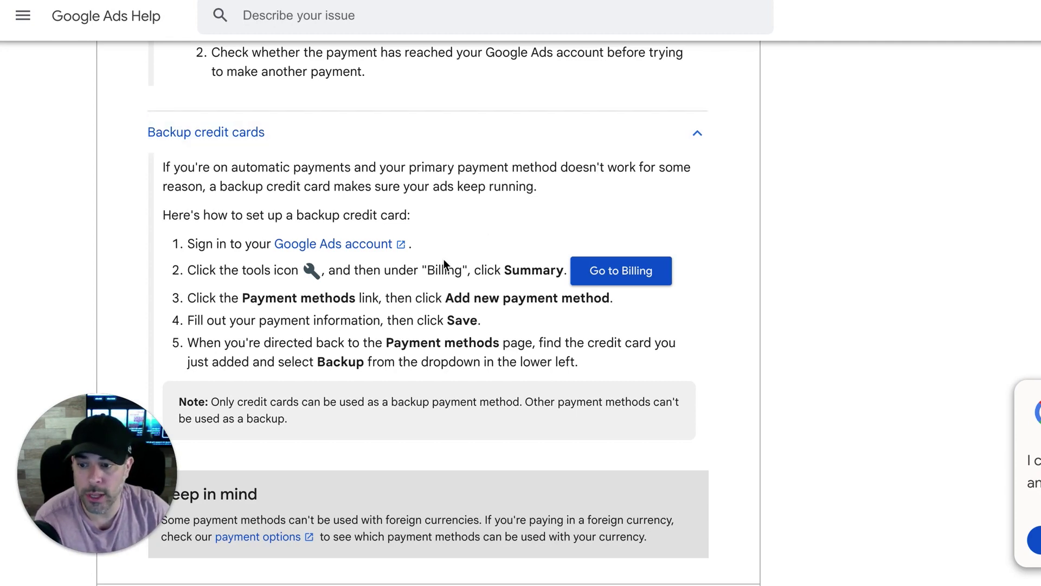
scroll(444, 264, down, 8)
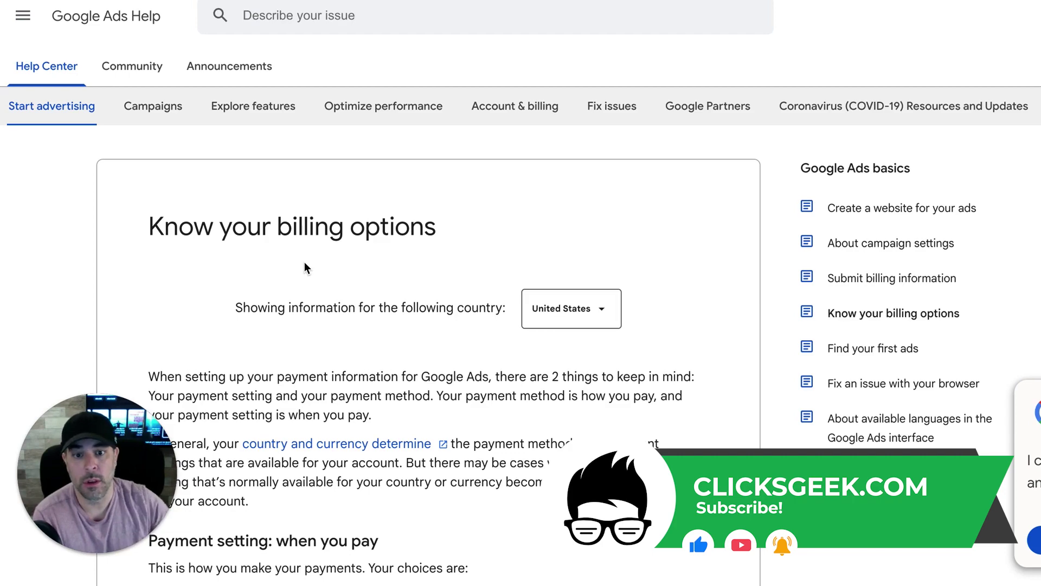
- Bring the 'To change your payment setting' steps of 'Know your billing options' into view
scroll(304, 262, down, 8)
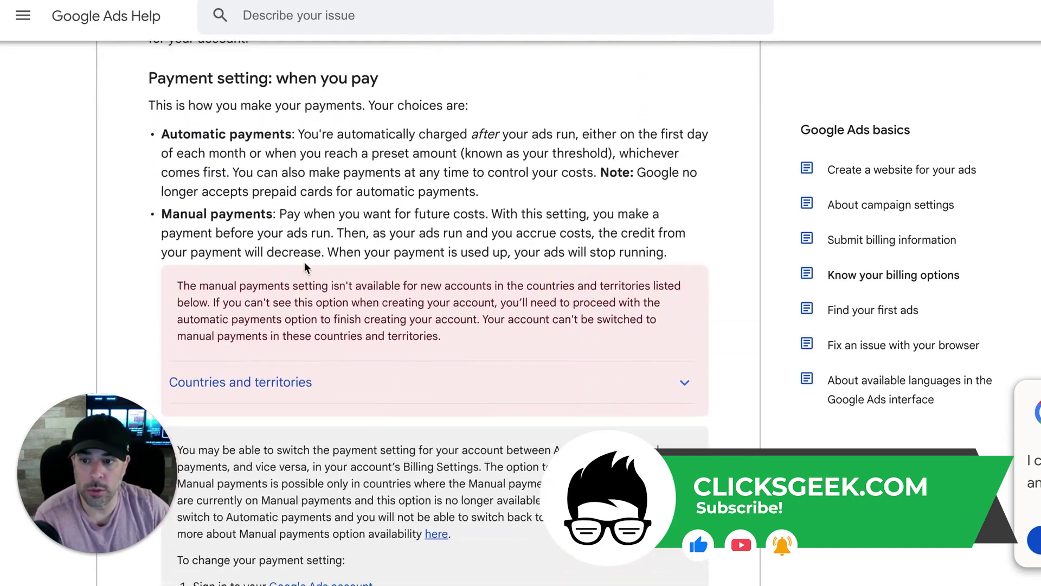
scroll(404, 244, down, 7)
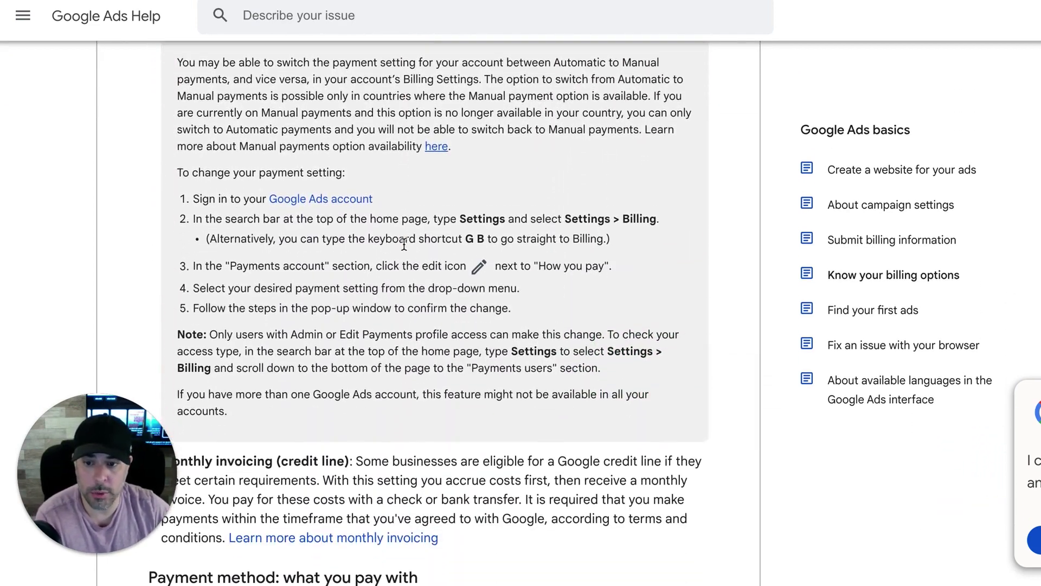